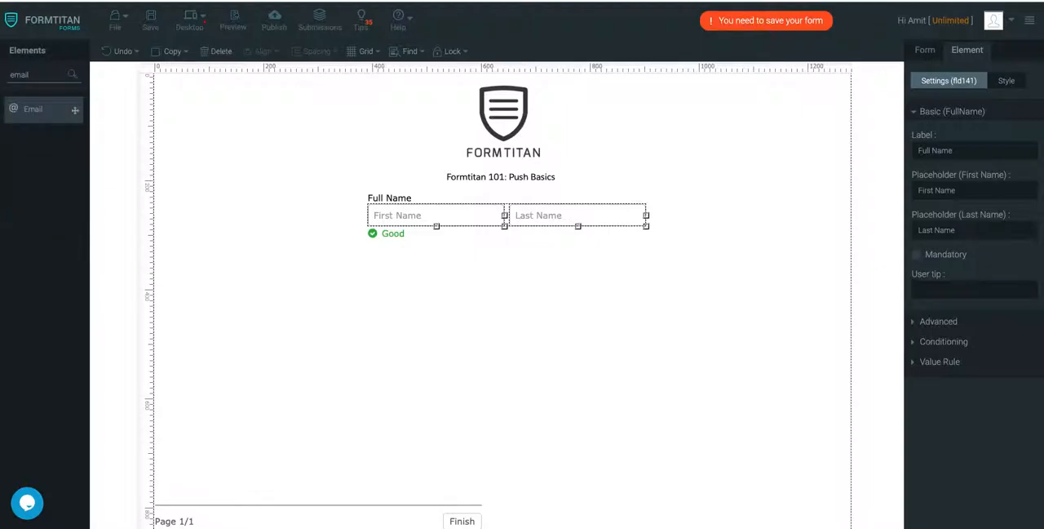
# - Add an Email field below Full Name and a Textbox element beside the Email field
pyautogui.moveTo(40, 115); pyautogui.dragTo(409, 275)
pyautogui.doubleClick(37, 75)
pyautogui.write('mobile')
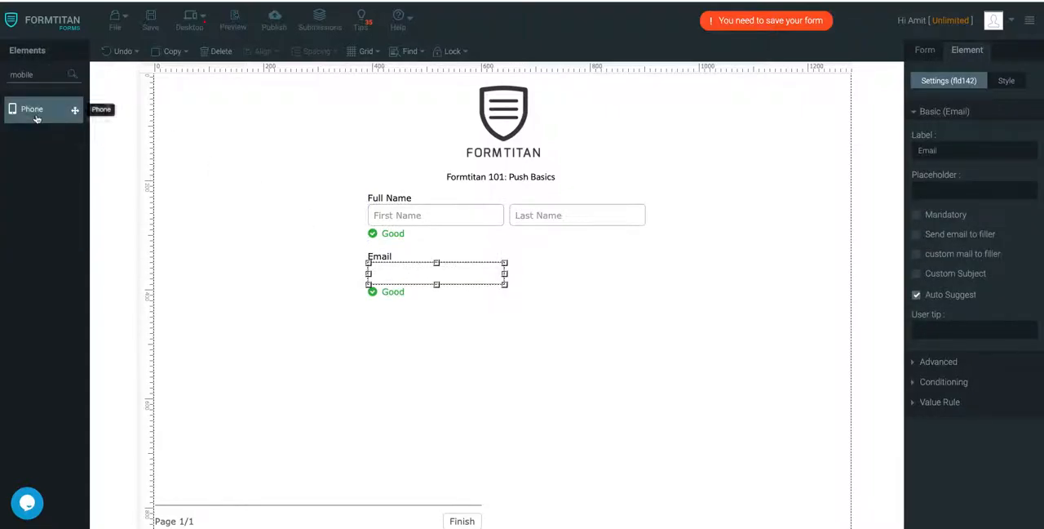
pyautogui.doubleClick(40, 74)
pyautogui.write('text')
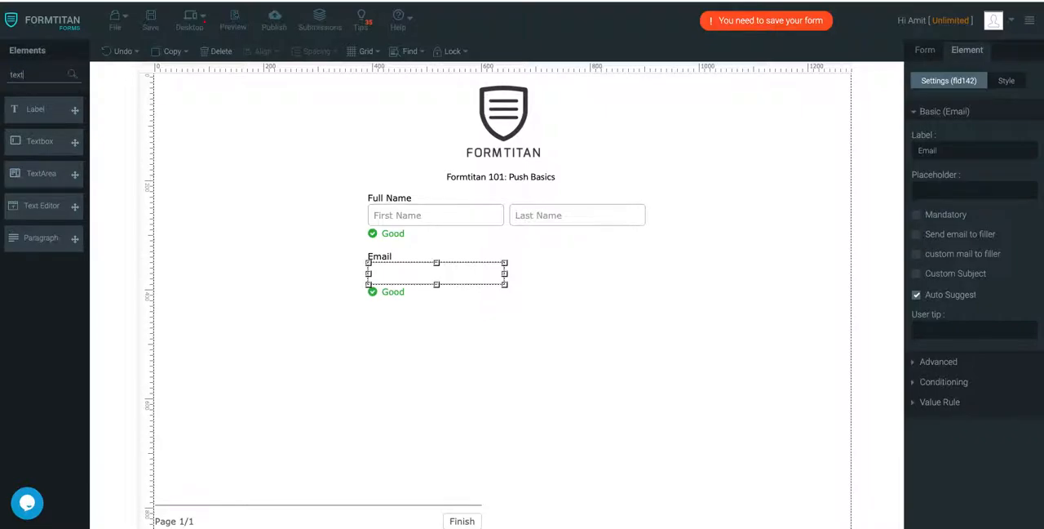
pyautogui.moveTo(39, 142); pyautogui.dragTo(558, 264)
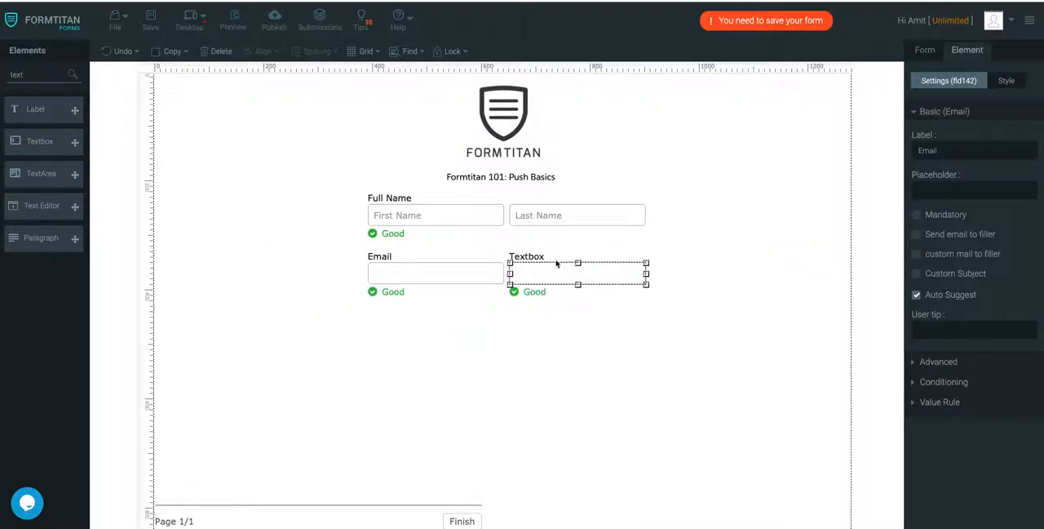
# - Set the label of the new textbox beside the Email field to "Mobile"
pyautogui.moveTo(989, 154); pyautogui.dragTo(851, 143)
pyautogui.write('Mobile')
pyautogui.click(627, 325)
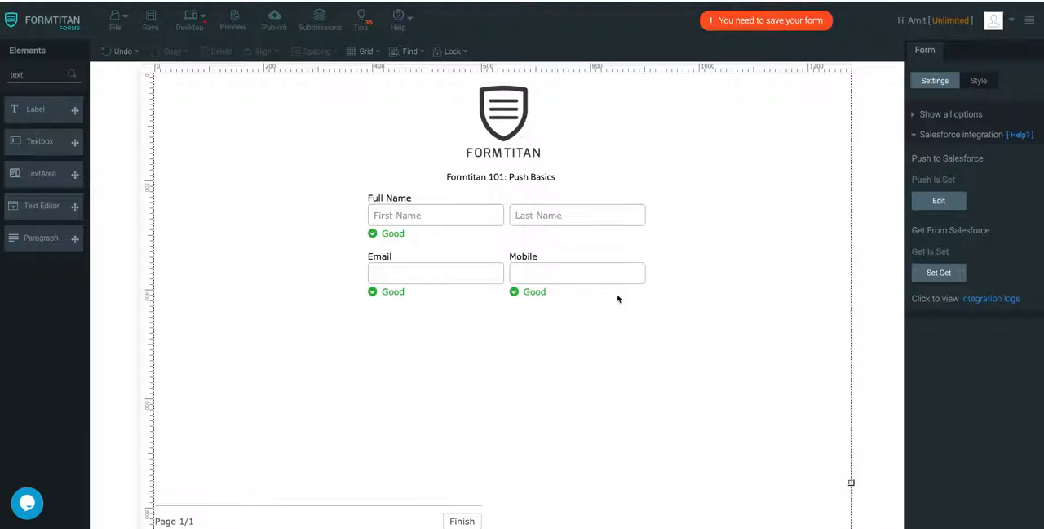
# - In the Salesforce push settings, delete the existing mapping object and add a Contact object with the comment "Push to create a contact"
pyautogui.click(936, 201)
pyautogui.click(729, 175)
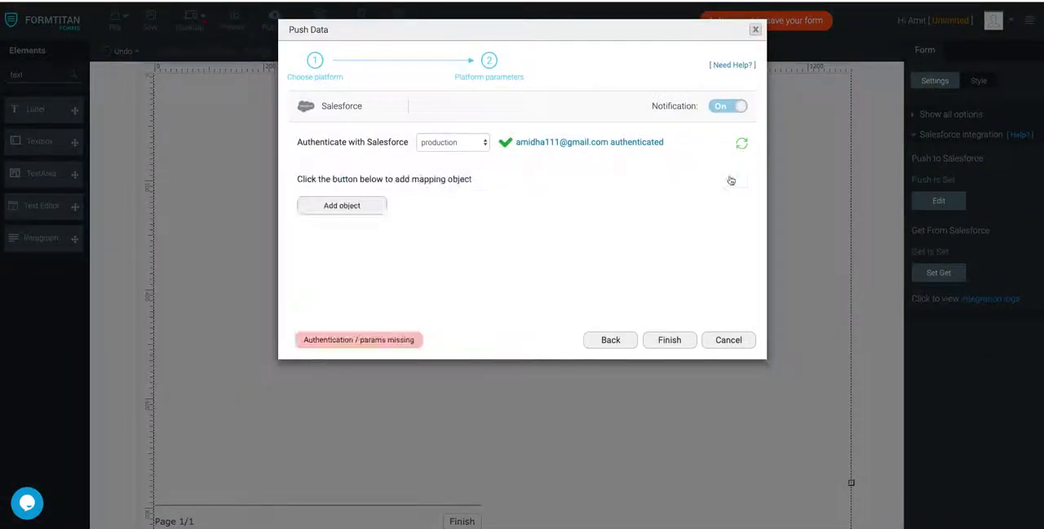
pyautogui.click(356, 209)
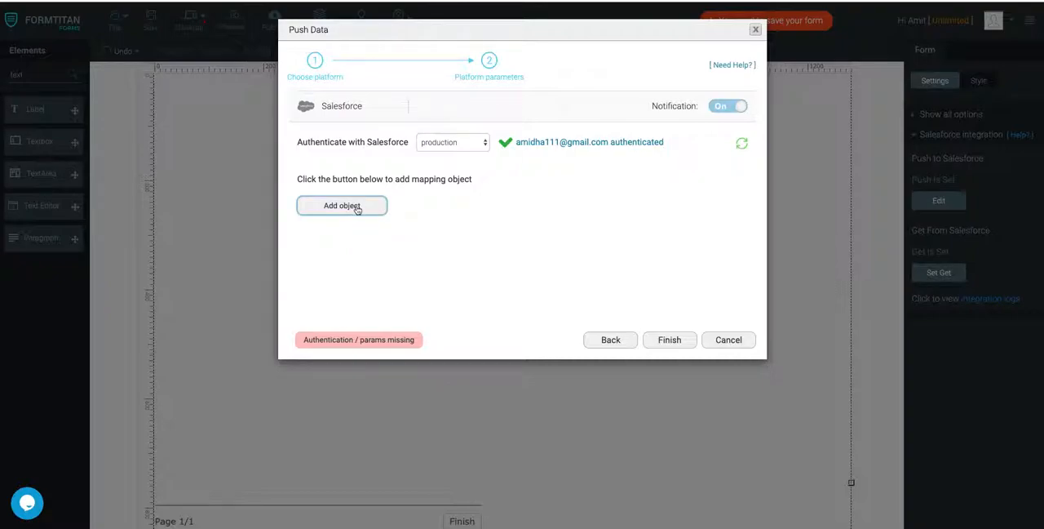
pyautogui.click(373, 97)
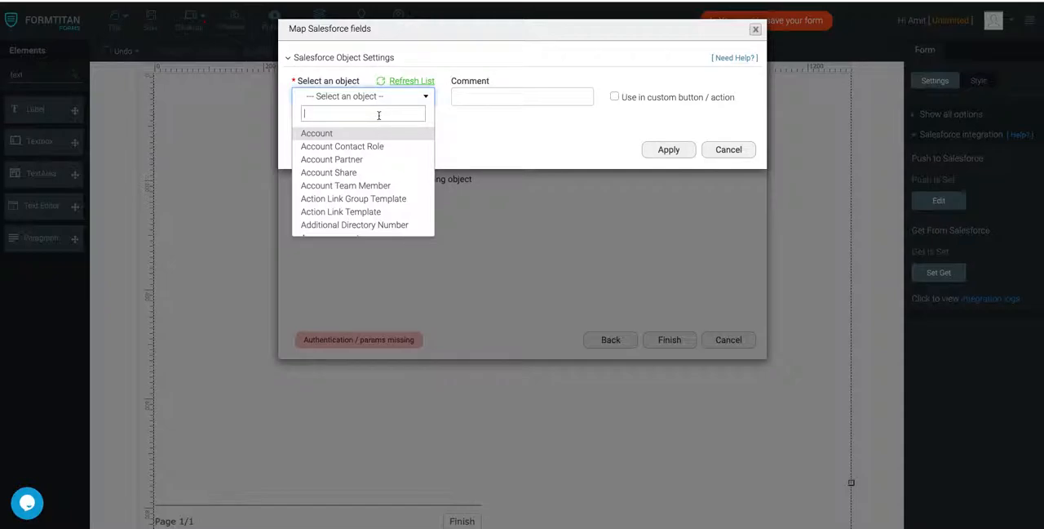
pyautogui.write('contact')
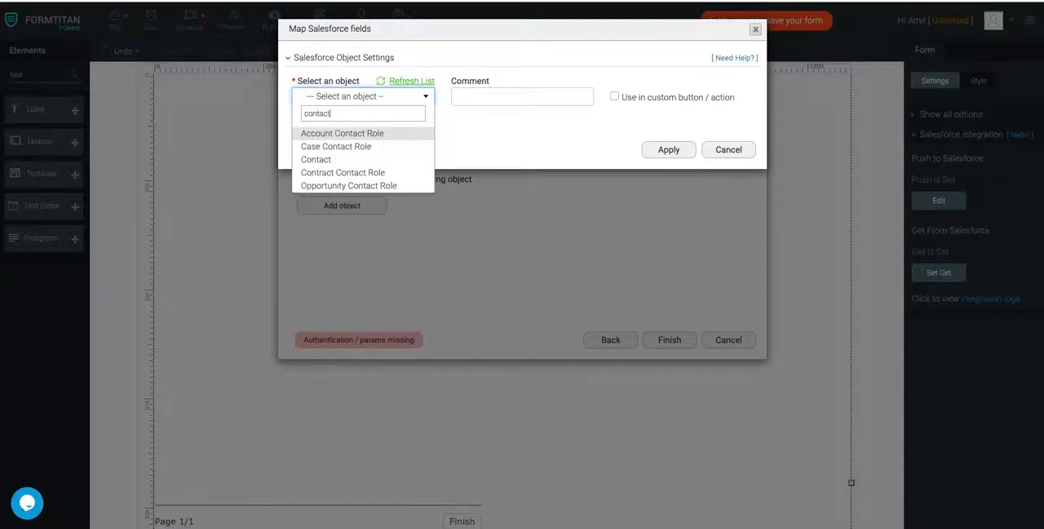
pyautogui.click(346, 159)
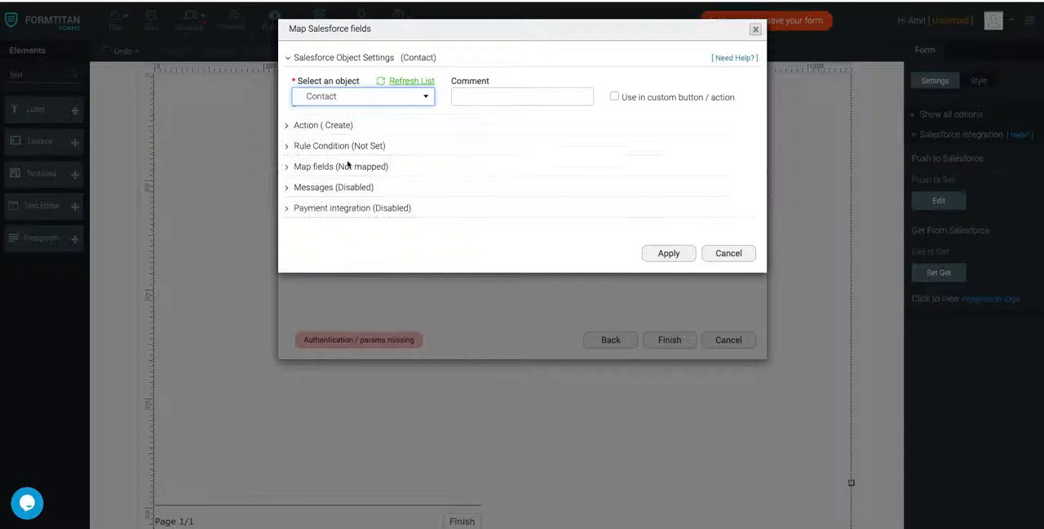
pyautogui.click(484, 92)
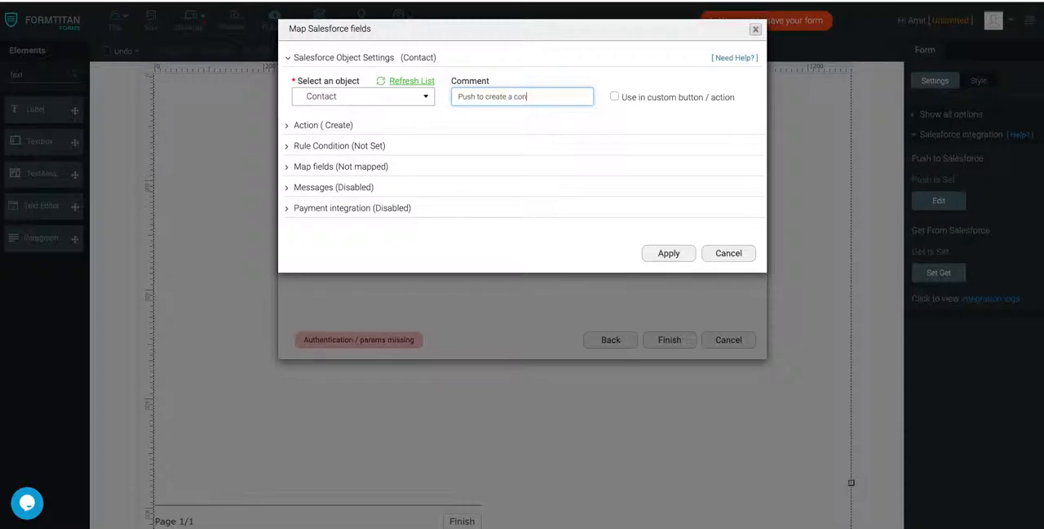
pyautogui.click(657, 253)
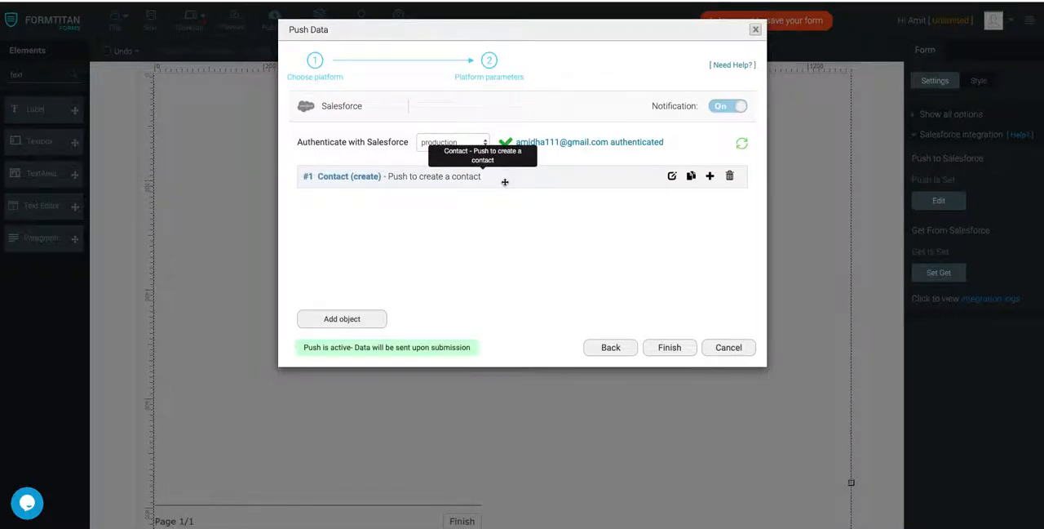
# - Duplicate the Contact push object four times
pyautogui.click(691, 176)
pyautogui.click(691, 177)
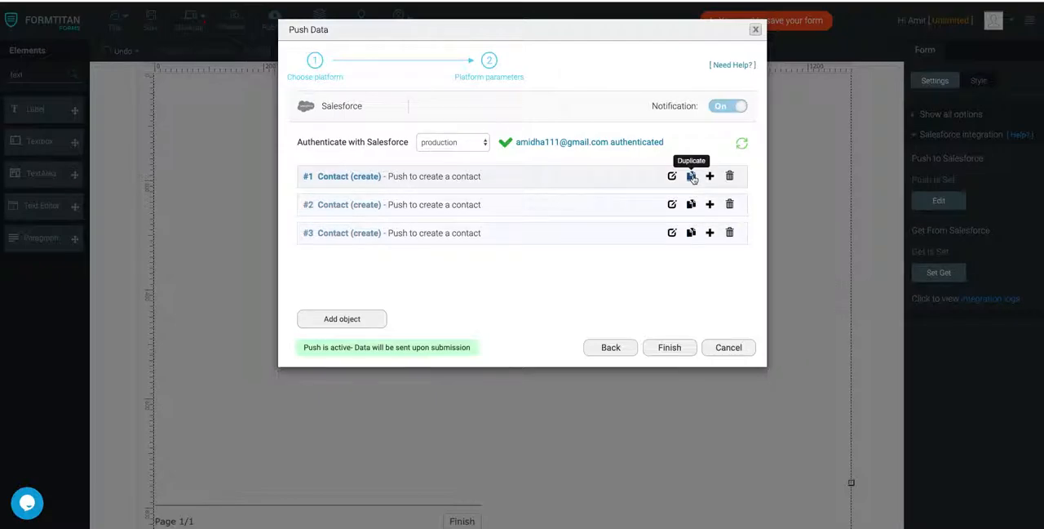
pyautogui.click(691, 177)
pyautogui.click(691, 176)
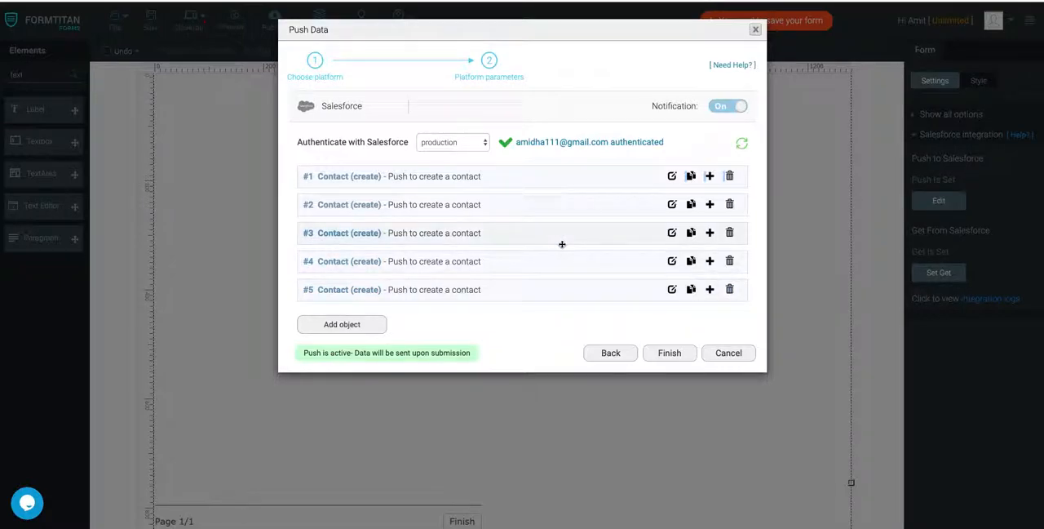
# - Delete the four duplicated Contact push objects, keeping only the first one
pyautogui.click(729, 288)
pyautogui.click(729, 261)
pyautogui.click(729, 232)
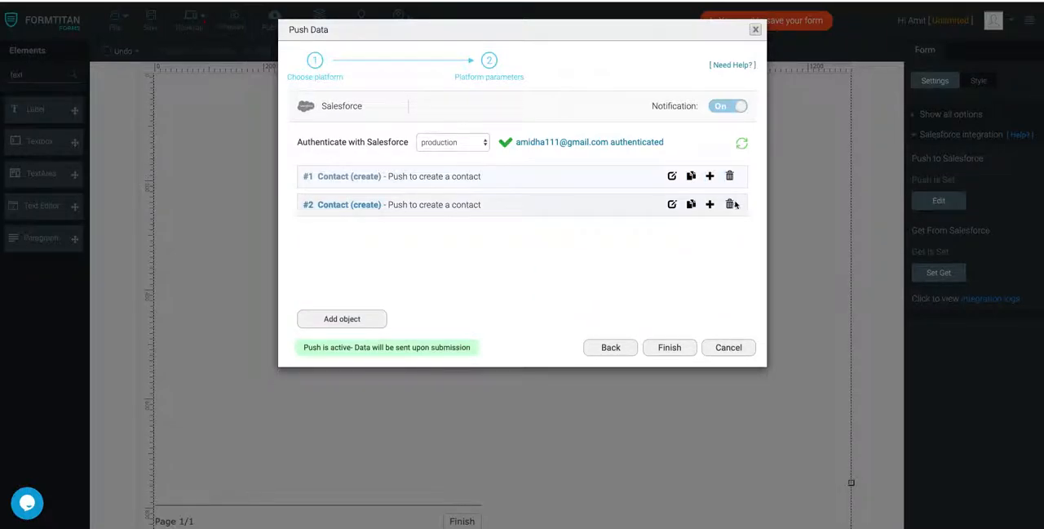
pyautogui.click(730, 204)
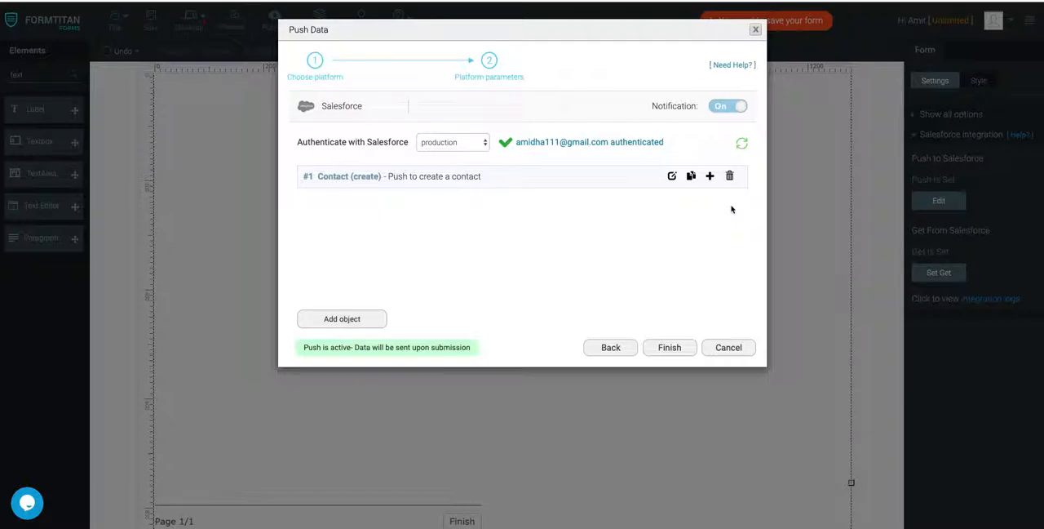
# - Enable "Use in custom button / action" for the Contact push object and open its field mapping in the form mapping view
pyautogui.click(673, 176)
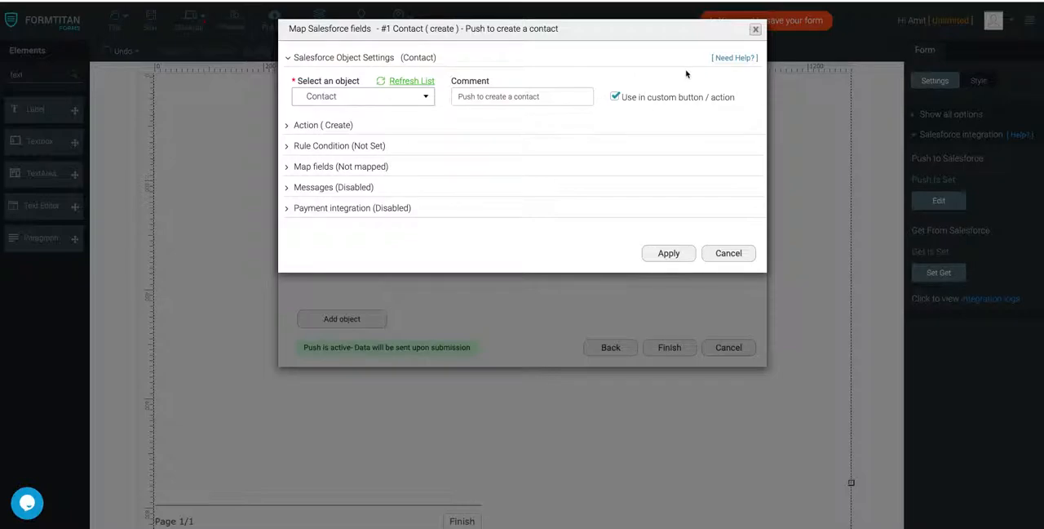
pyautogui.click(365, 167)
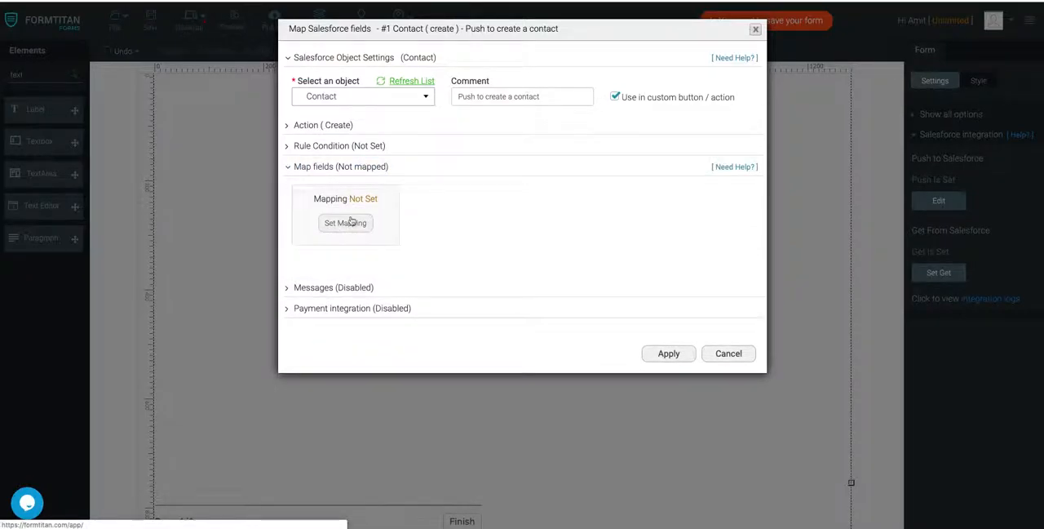
pyautogui.click(346, 223)
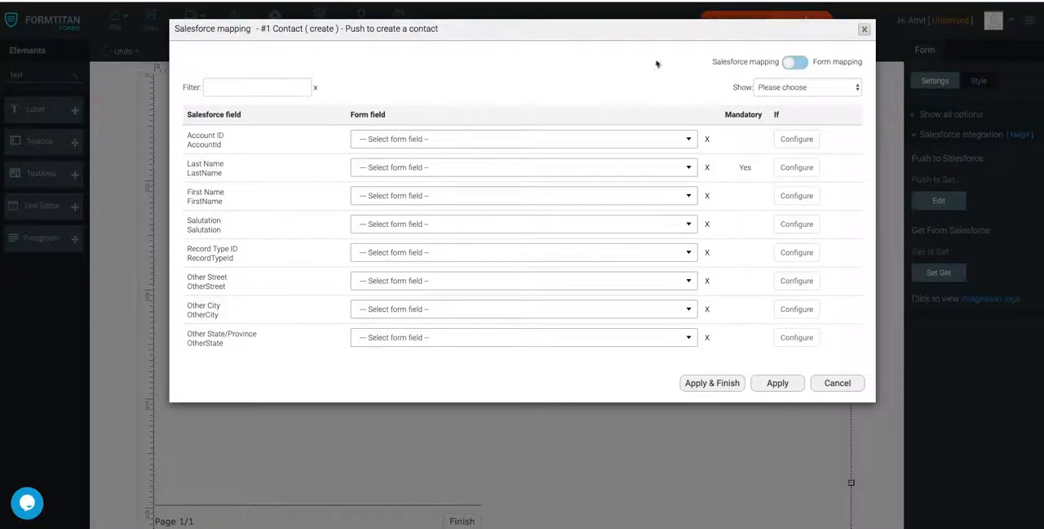
pyautogui.click(797, 62)
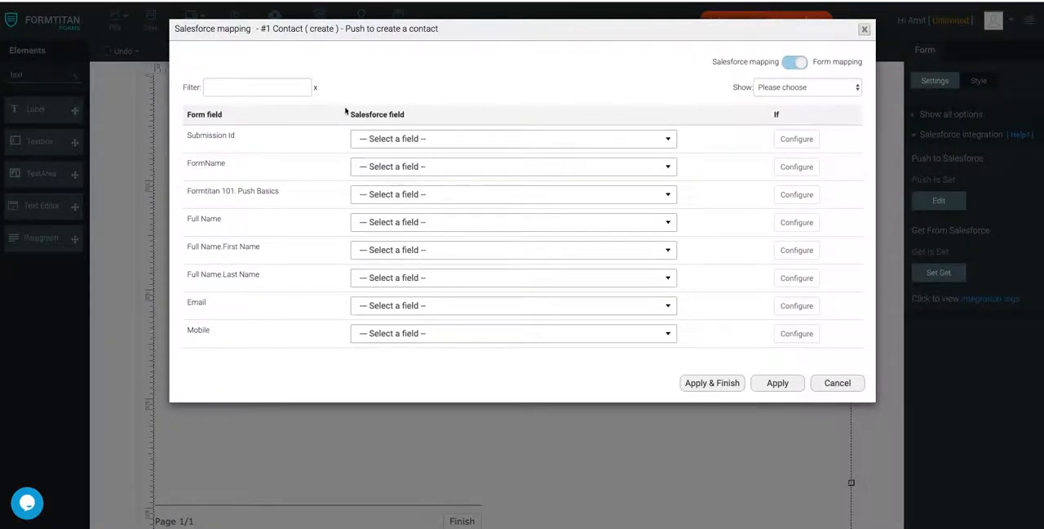
# - Map the form's Full Name.First Name to Salesforce First Name and Full Name.Last Name to Last Name
pyautogui.click(398, 249)
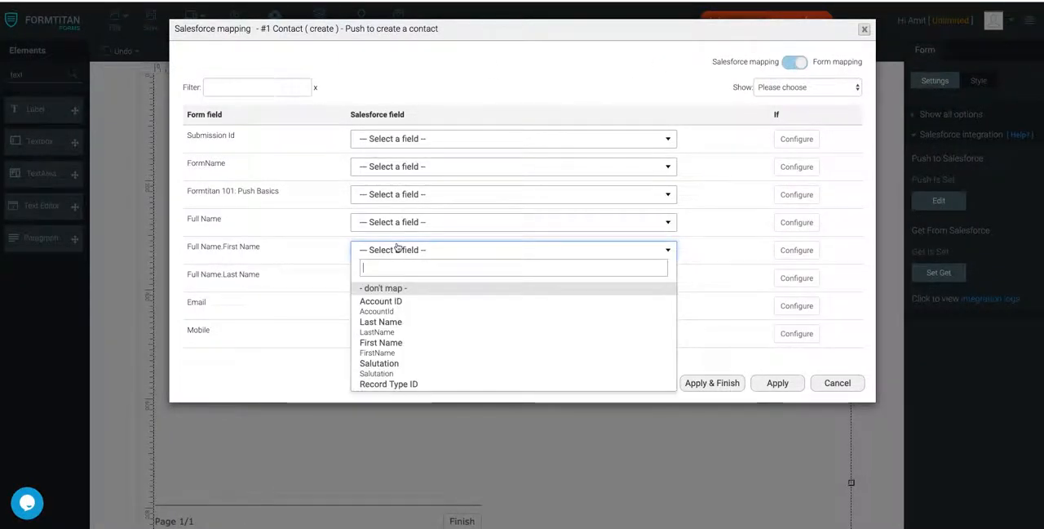
pyautogui.write('first')
pyautogui.click(408, 291)
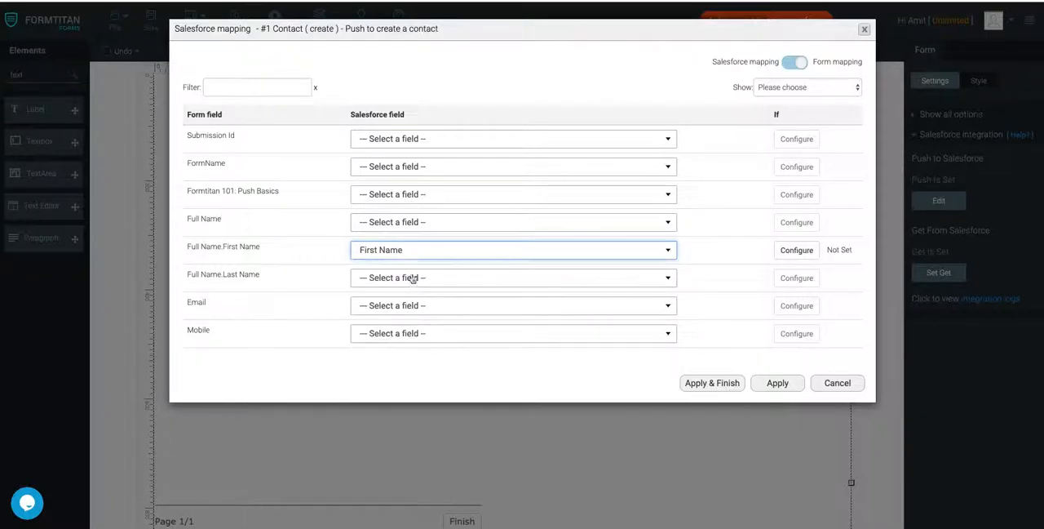
pyautogui.click(414, 278)
pyautogui.write('last')
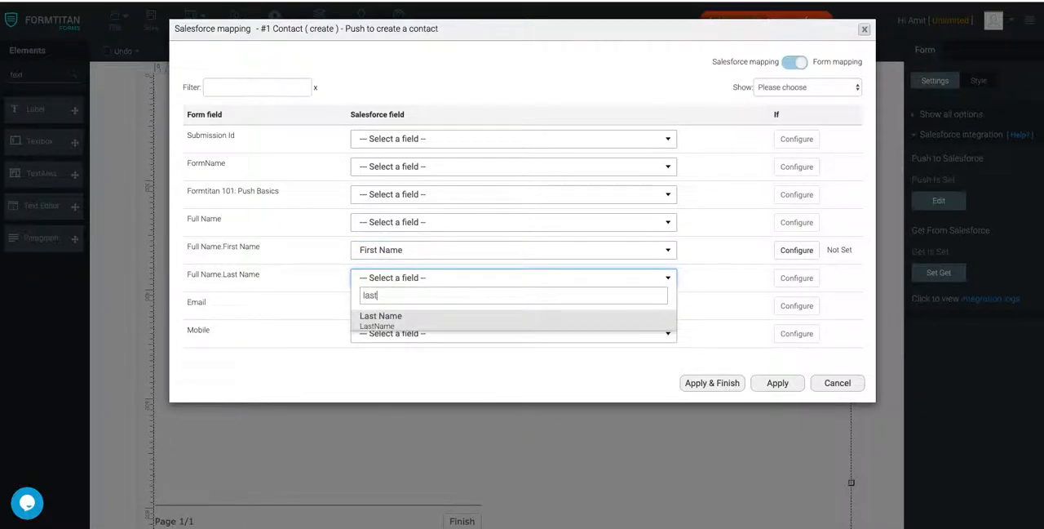
pyautogui.click(405, 320)
# - Map the form's Email to Salesforce Email and Mobile to Mobile Phone, finish the push setup and save the form
pyautogui.click(412, 308)
pyautogui.write('email')
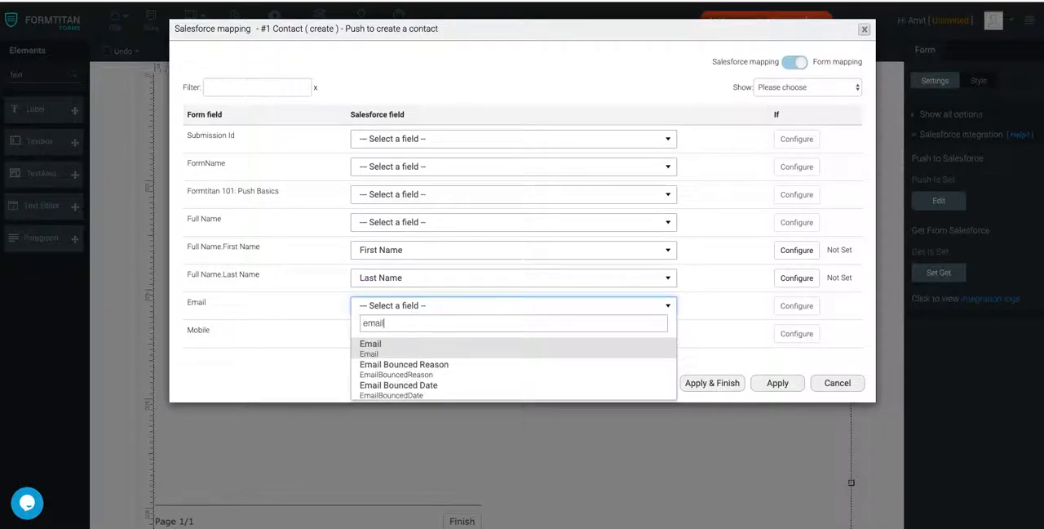
pyautogui.click(397, 349)
pyautogui.click(399, 337)
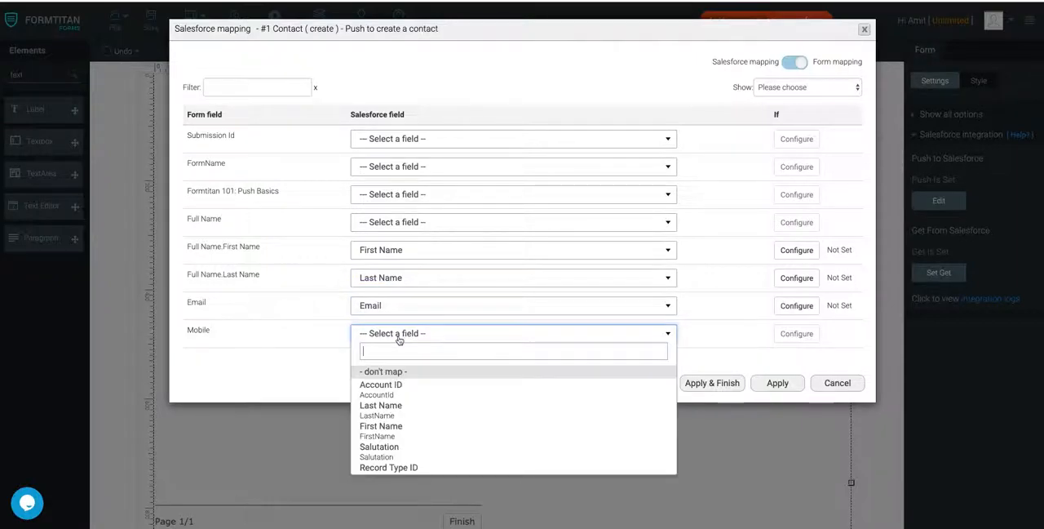
pyautogui.write('mobile')
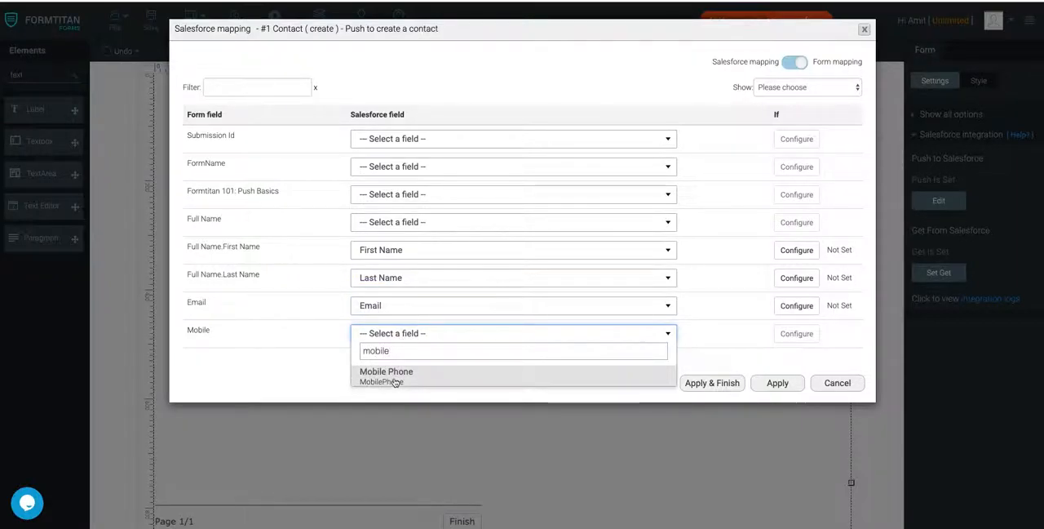
pyautogui.click(397, 377)
pyautogui.click(738, 387)
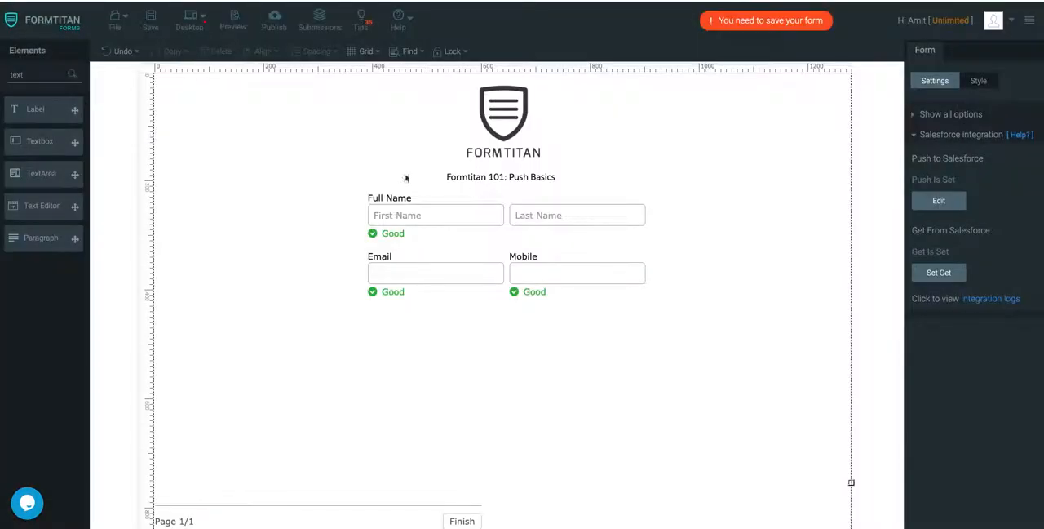
pyautogui.click(150, 28)
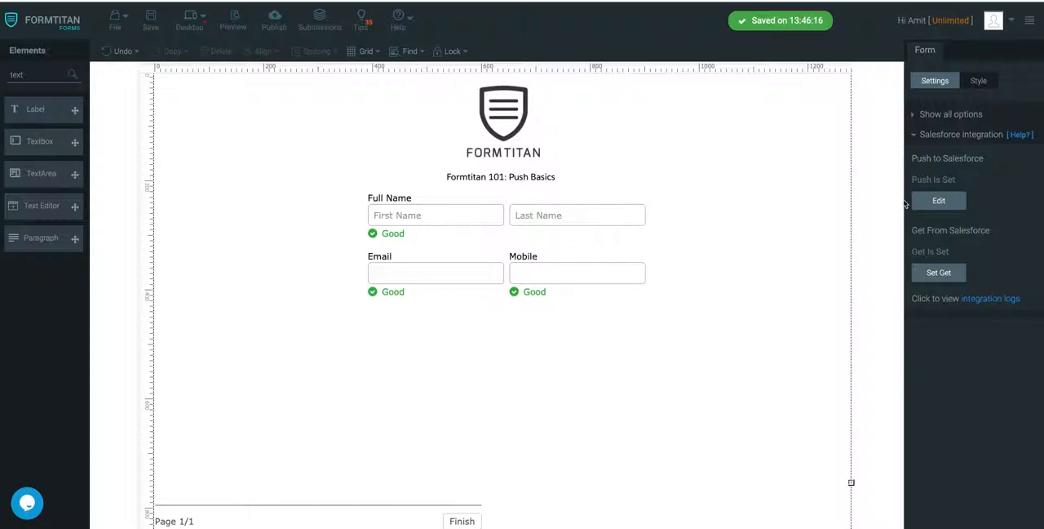
# - Reopen the Contact push object to review its object settings, and close the push setup with the settings applied
pyautogui.click(939, 201)
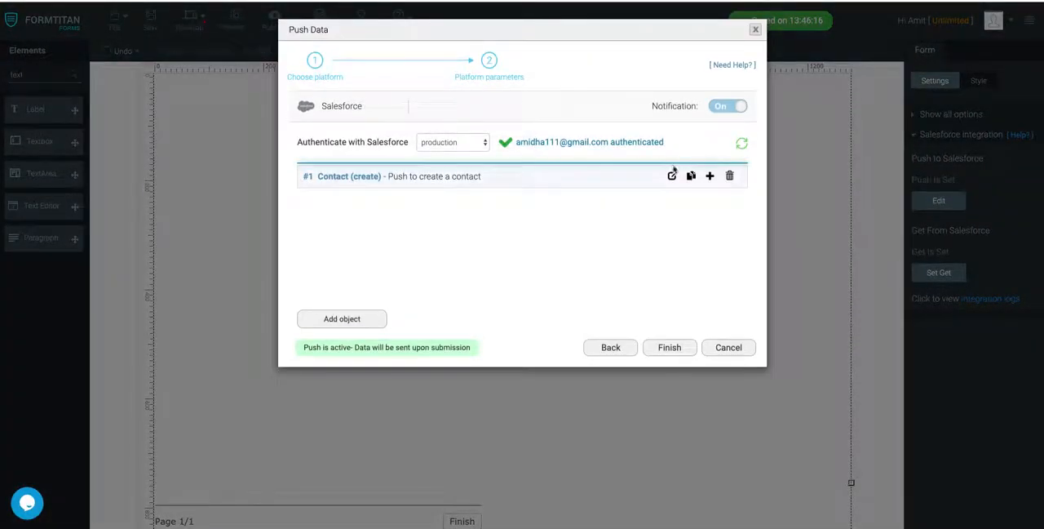
pyautogui.click(671, 172)
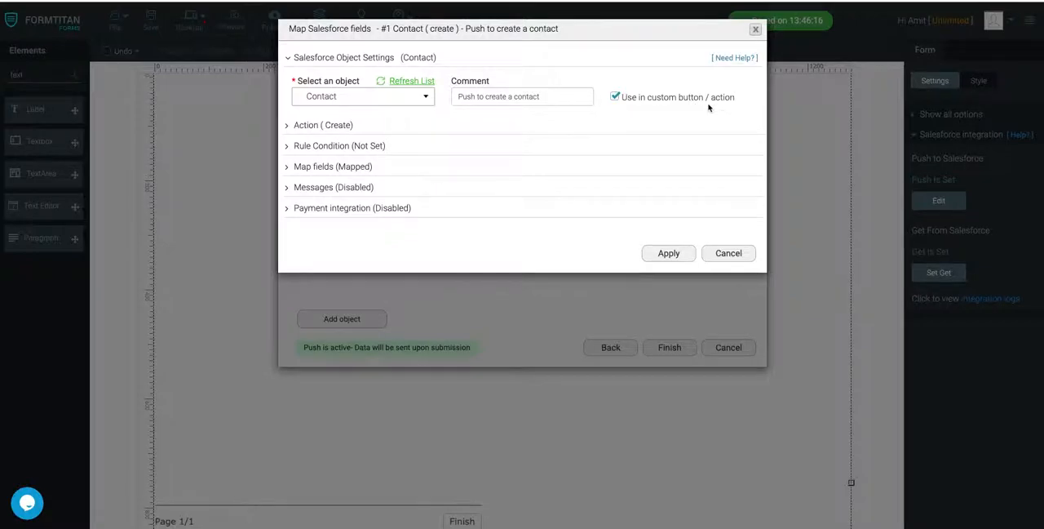
pyautogui.click(669, 252)
pyautogui.click(661, 350)
# - Add a second page to the form from the page break's settings
pyautogui.click(348, 515)
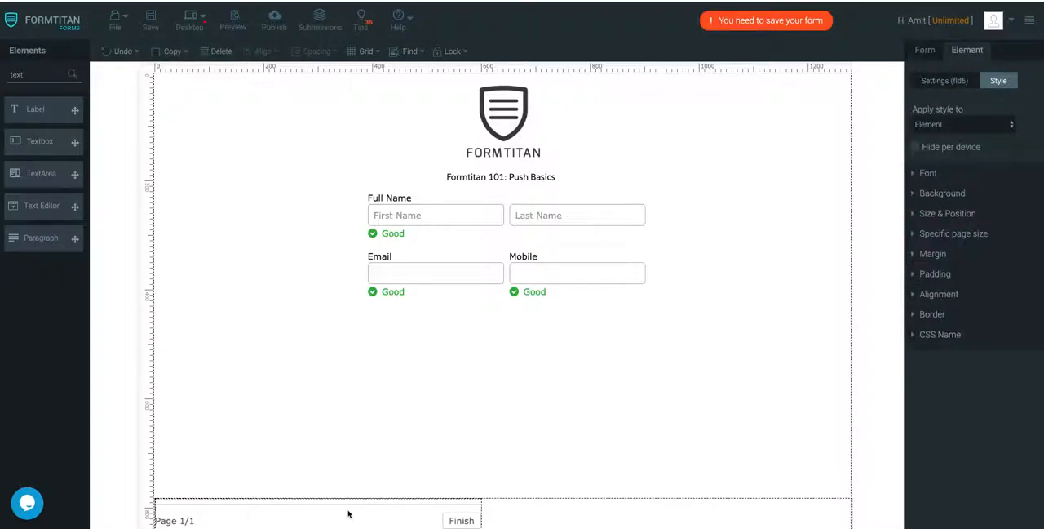
pyautogui.click(971, 81)
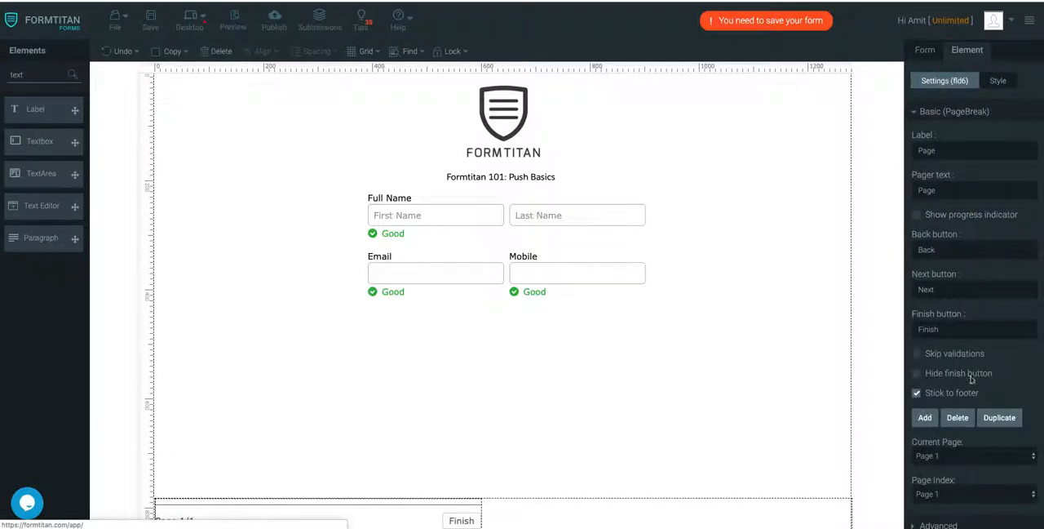
pyautogui.click(933, 421)
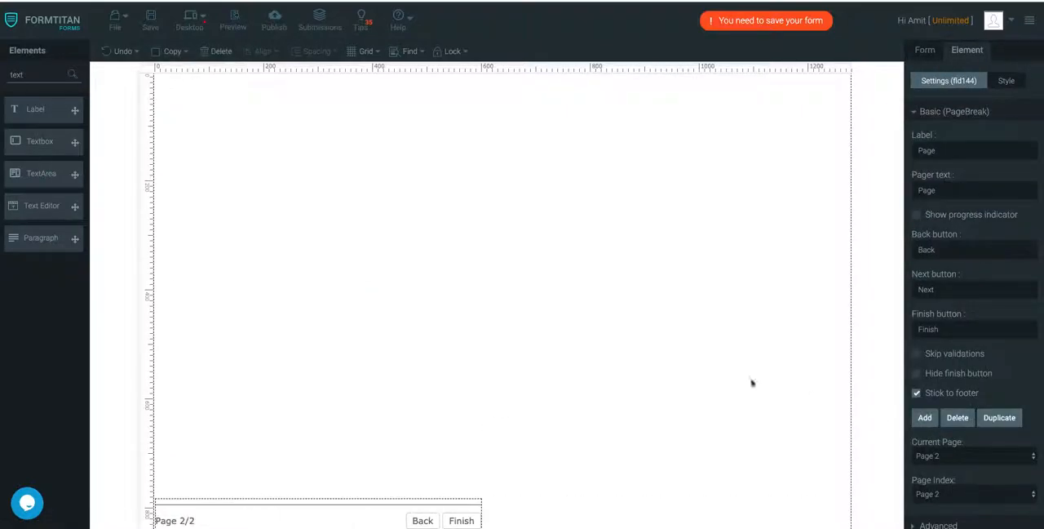
# - Add a Textbox element near the top of page 2 and set its label to "Account Name:"
pyautogui.doubleClick(31, 75)
pyautogui.write('Account Name')
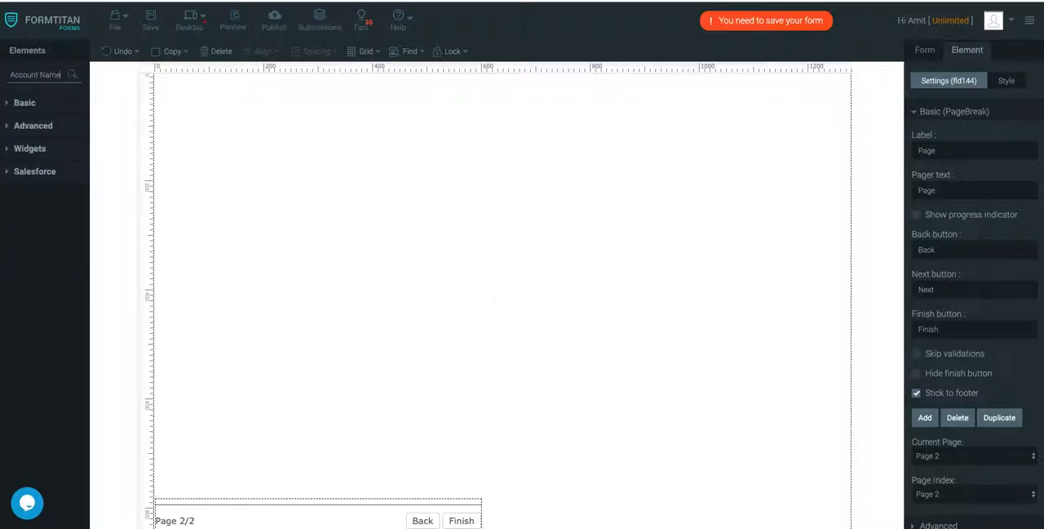
pyautogui.press('BackSpace')
pyautogui.press('BackSpace')
pyautogui.press('BackSpace')
pyautogui.press('BackSpace')
pyautogui.press('BackSpace')
pyautogui.press('BackSpace')
pyautogui.press('BackSpace')
pyautogui.write('Text')
pyautogui.moveTo(48, 141); pyautogui.dragTo(492, 174)
pyautogui.doubleClick(970, 152)
pyautogui.write('Account Name:')
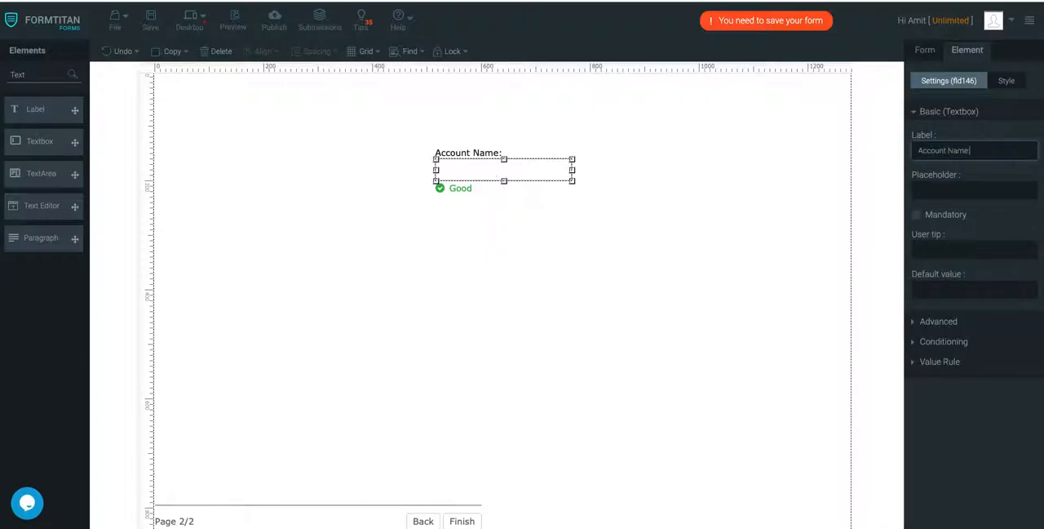
pyautogui.click(378, 371)
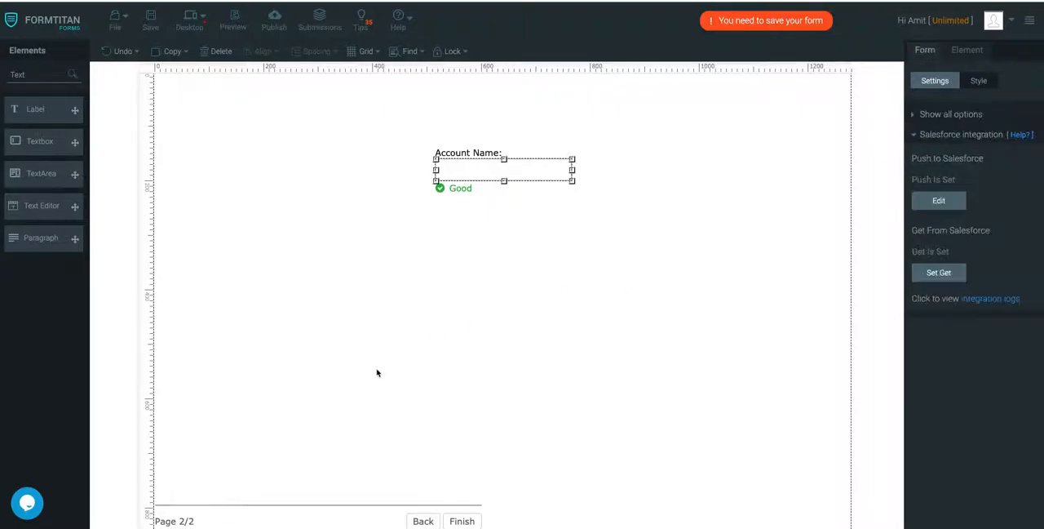
# - Save the form, check both pages and return to page 1 with the page break's settings shown
pyautogui.click(150, 23)
pyautogui.click(422, 520)
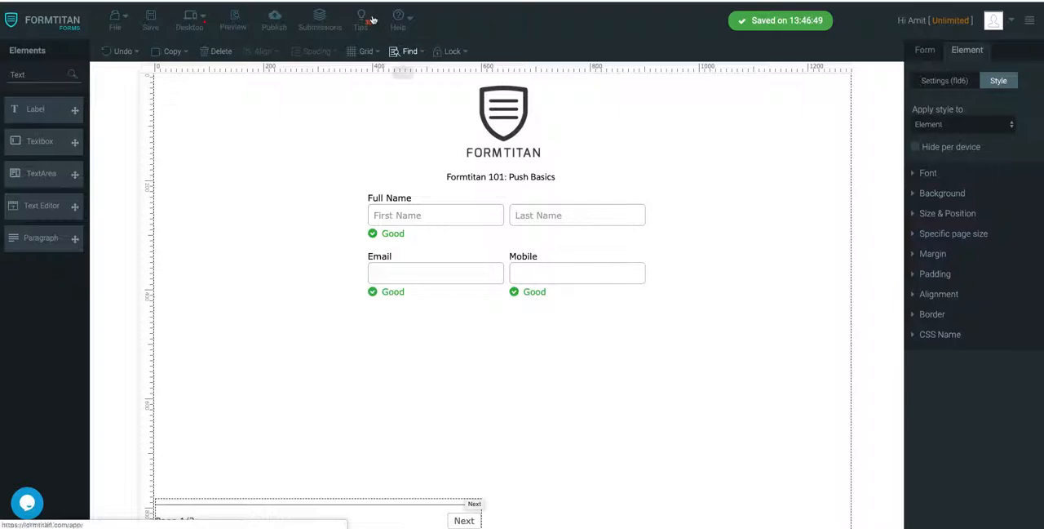
pyautogui.click(477, 521)
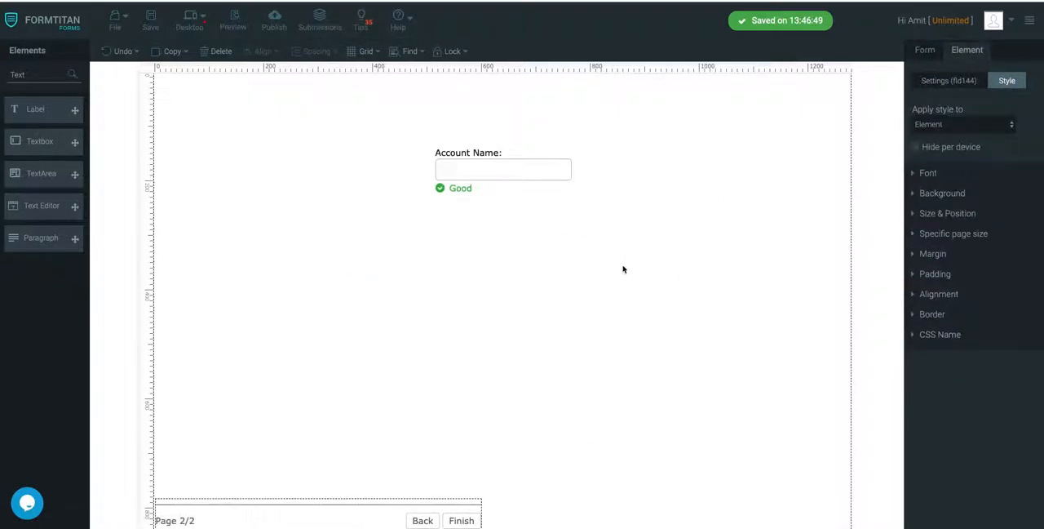
pyautogui.click(423, 520)
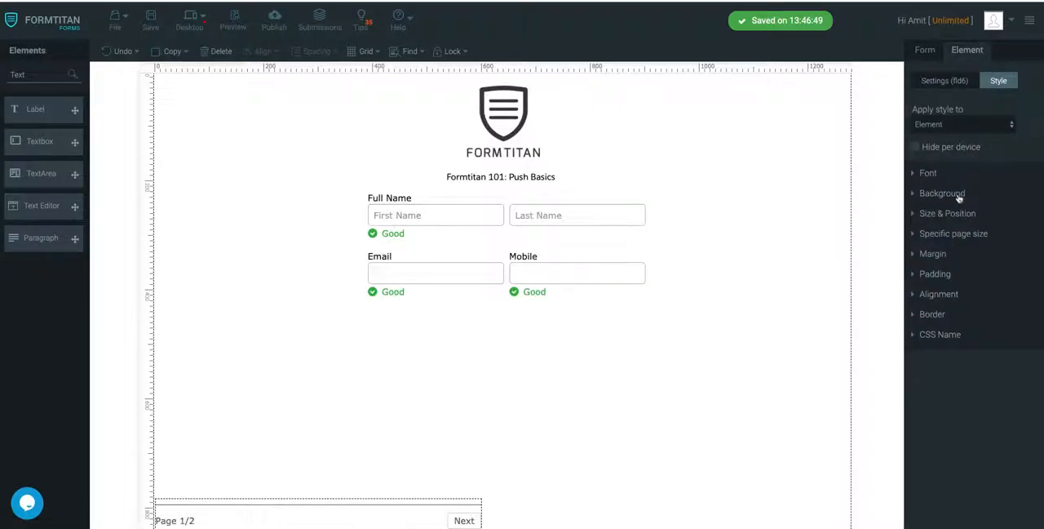
pyautogui.click(945, 81)
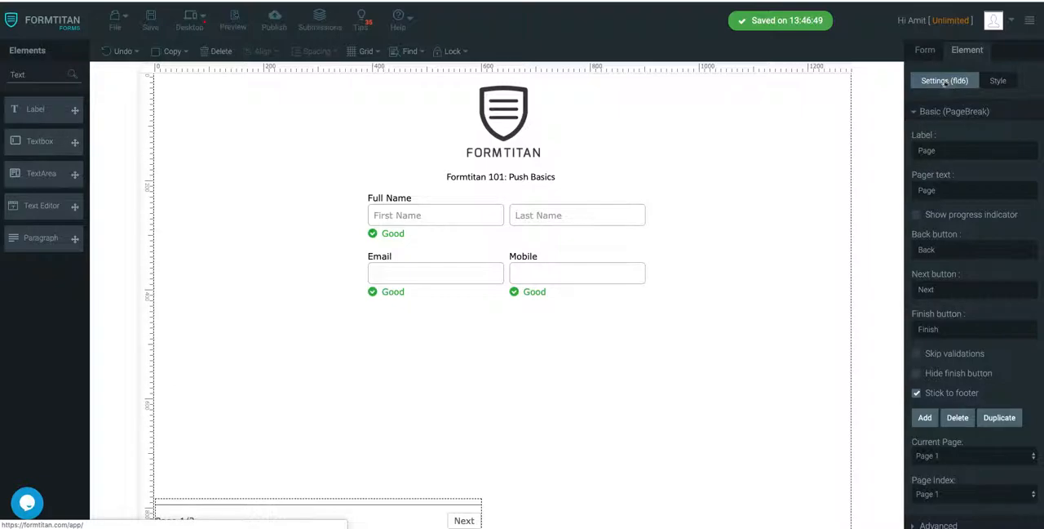
# - Add a Button element centred below the Email and Mobile fields on page 1, leaving its Salesforce action unset
pyautogui.doubleClick(21, 74)
pyautogui.write('bu')
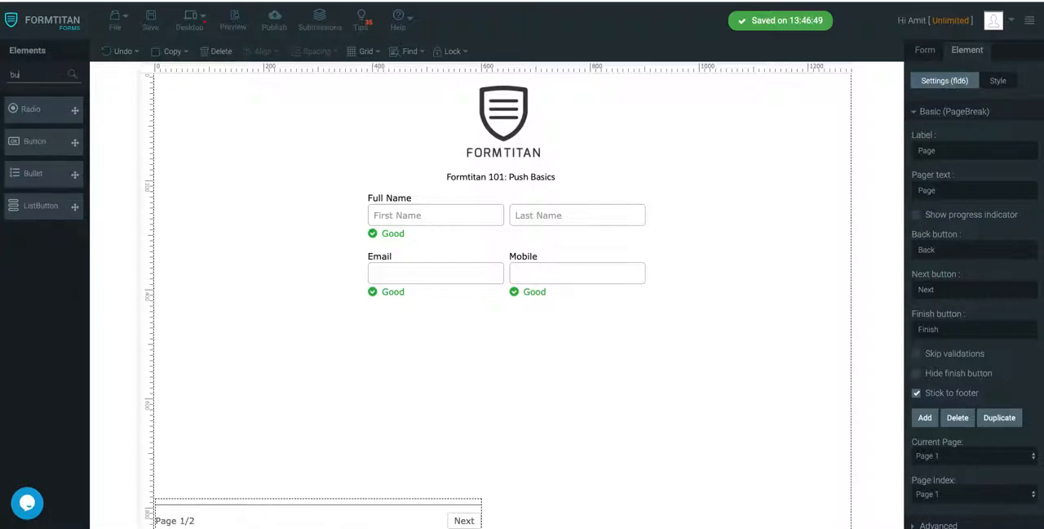
pyautogui.write('tto')
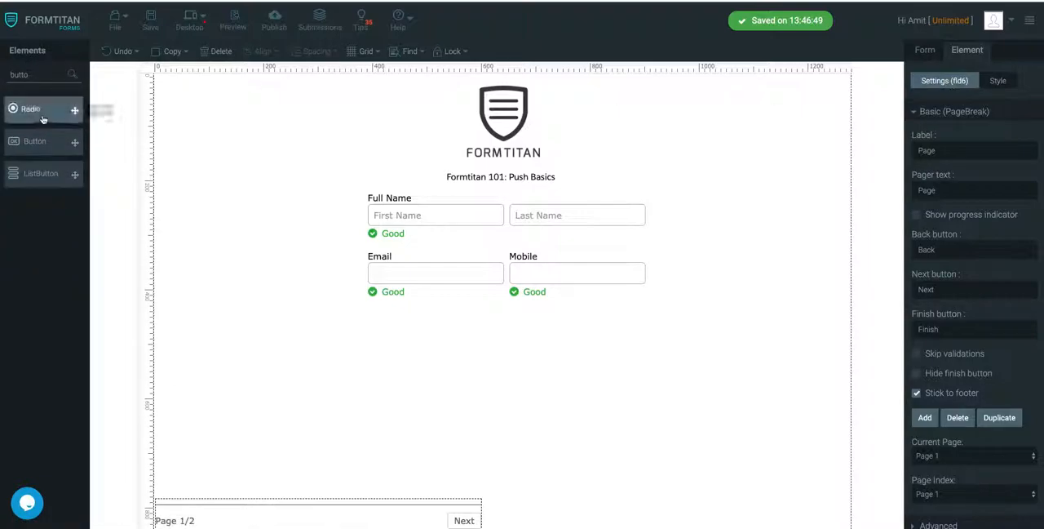
pyautogui.moveTo(41, 138); pyautogui.dragTo(478, 339)
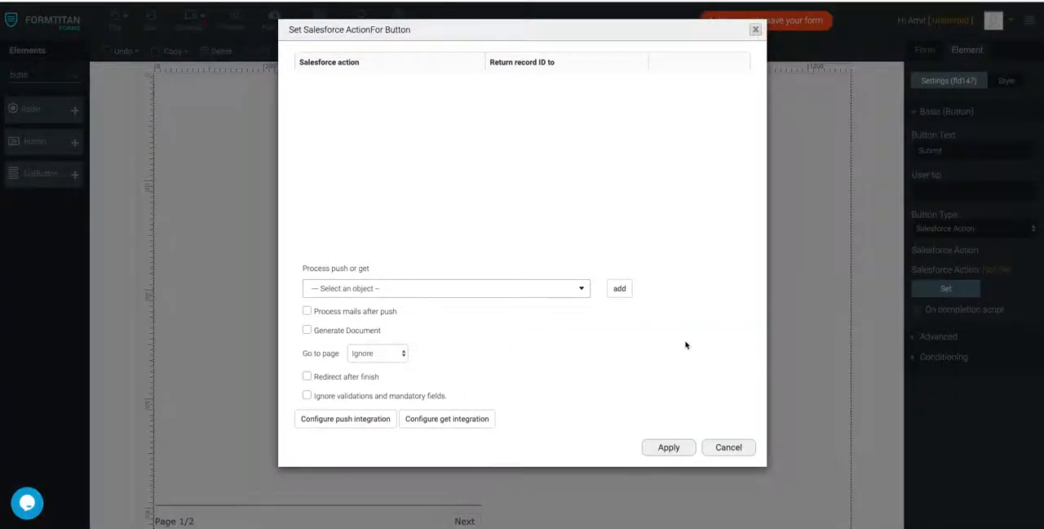
pyautogui.click(741, 449)
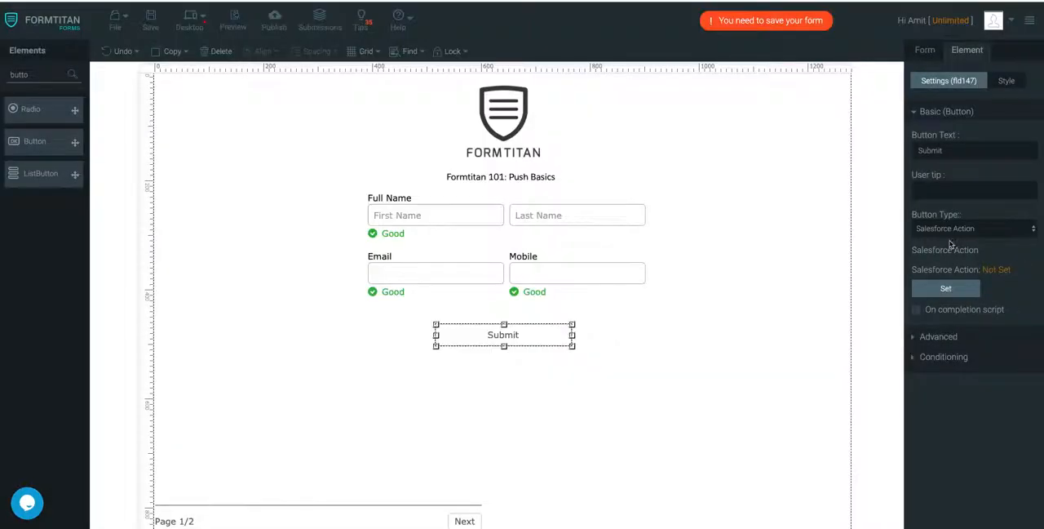
# - Add "Contact (create) - Push to create a contact" as the Submit button's Salesforce action and save the form
pyautogui.click(947, 289)
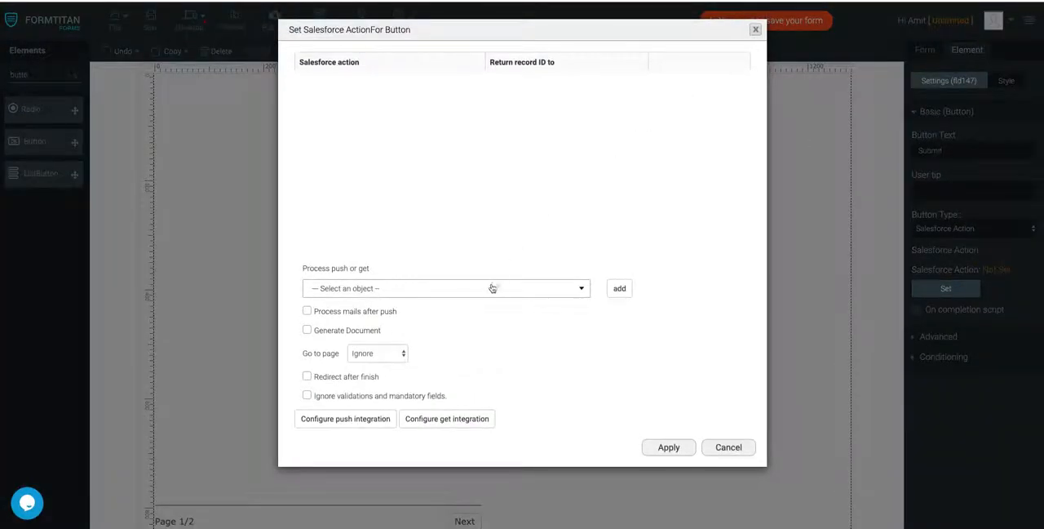
pyautogui.click(494, 287)
pyautogui.click(461, 331)
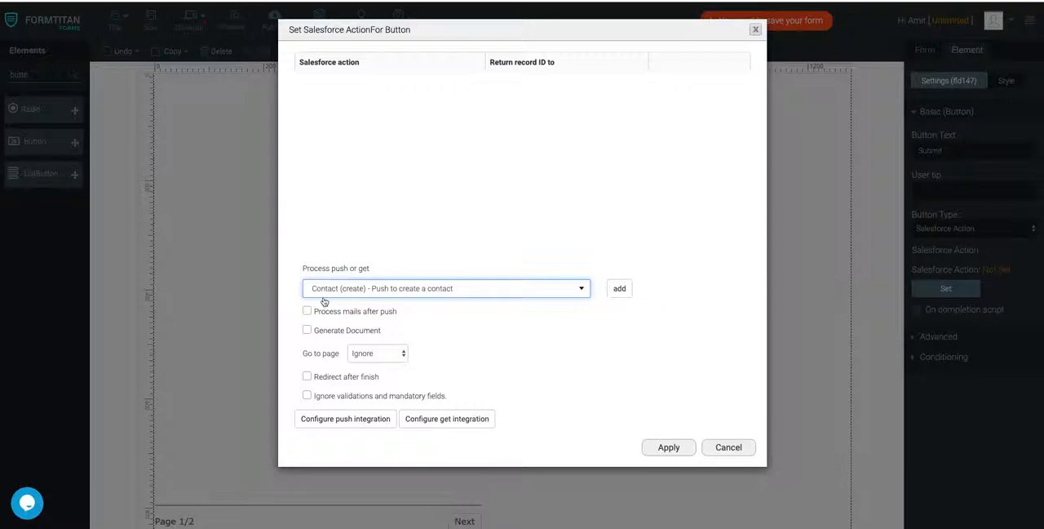
pyautogui.click(620, 294)
pyautogui.click(672, 452)
pyautogui.click(150, 21)
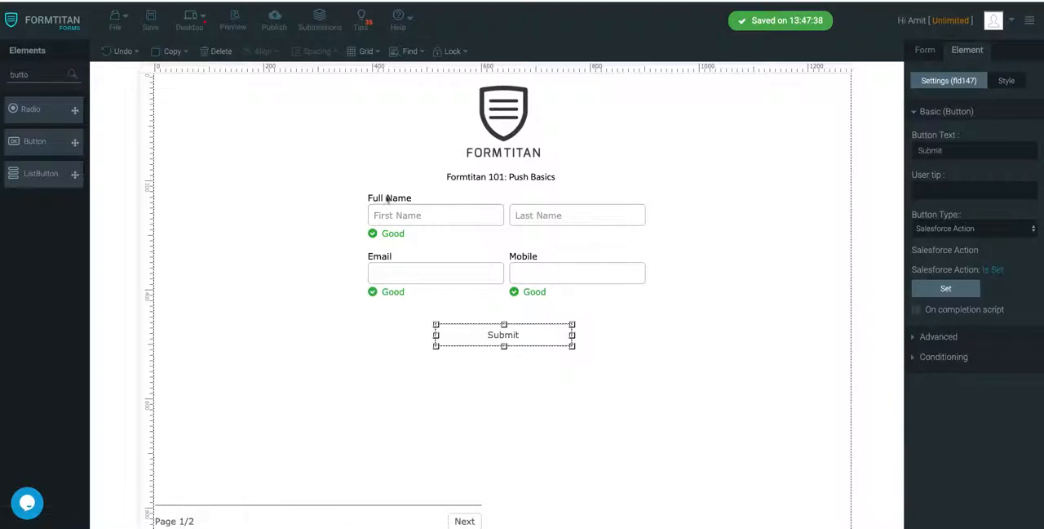
# - Preview the form from page 1 and fill in the test contact's first and last name
pyautogui.click(462, 520)
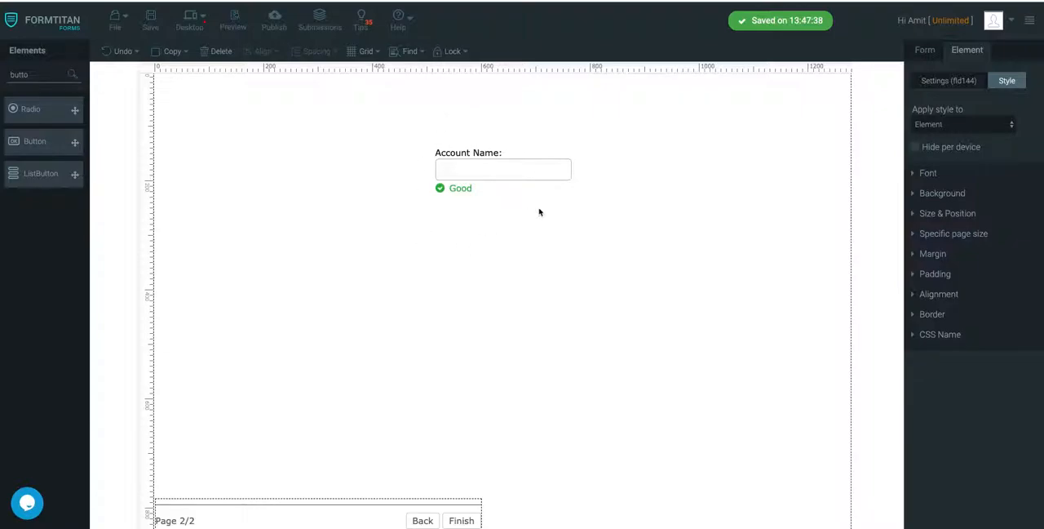
pyautogui.click(423, 521)
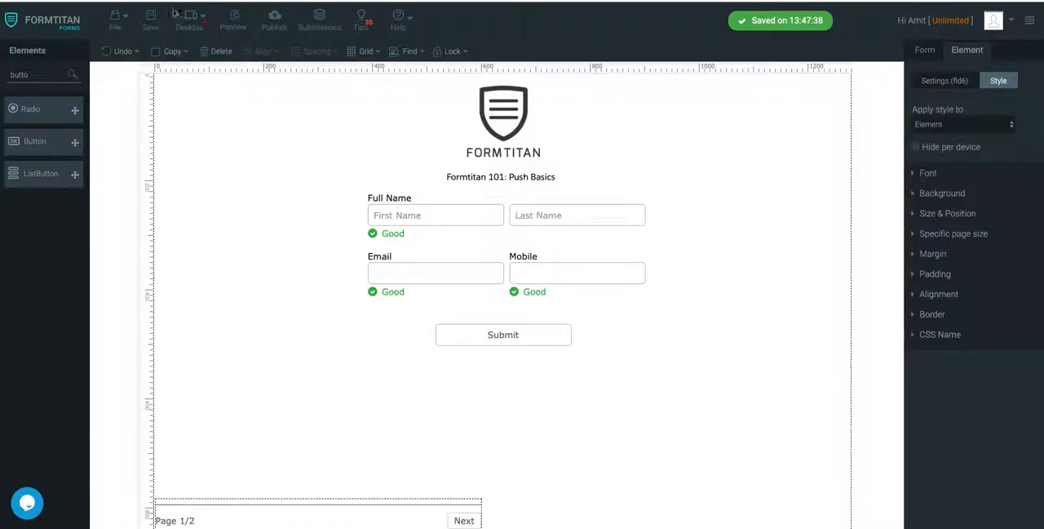
pyautogui.click(234, 19)
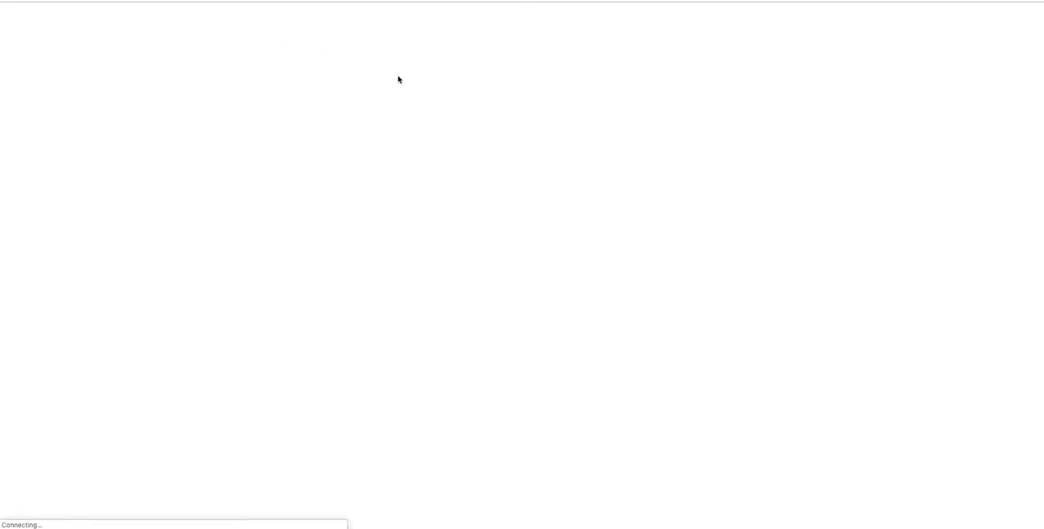
pyautogui.click(462, 140)
pyautogui.write('Joe')
pyautogui.press('Tab')
pyautogui.write('Bloggs')
pyautogui.press('Tab')
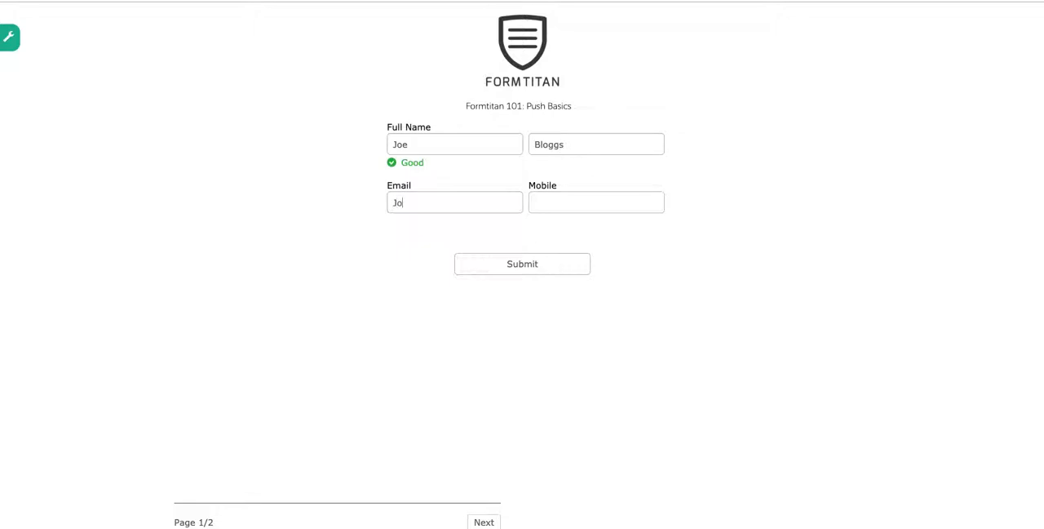
# - Fill in the test contact's email and mobile number and submit page 1 with the custom Submit button
pyautogui.press('Tab')
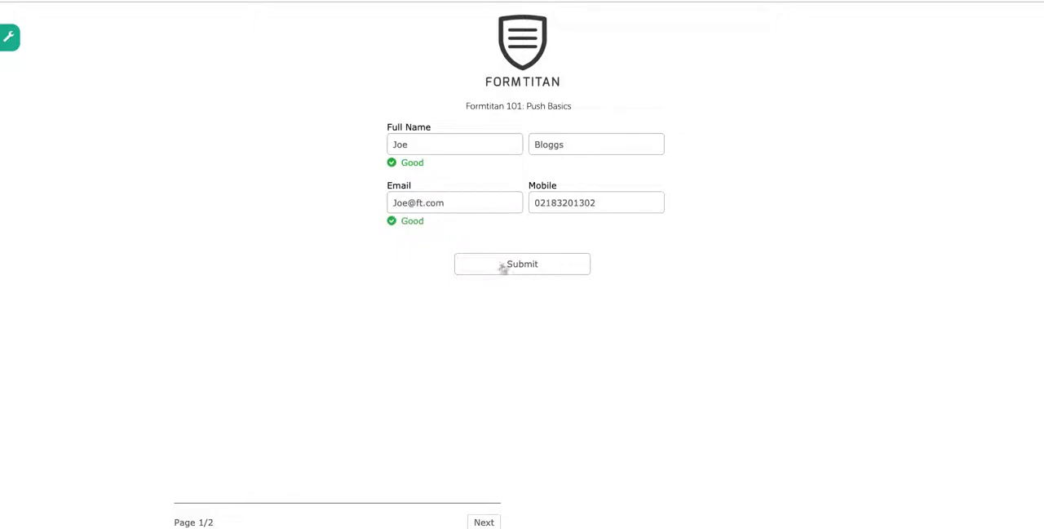
pyautogui.click(531, 273)
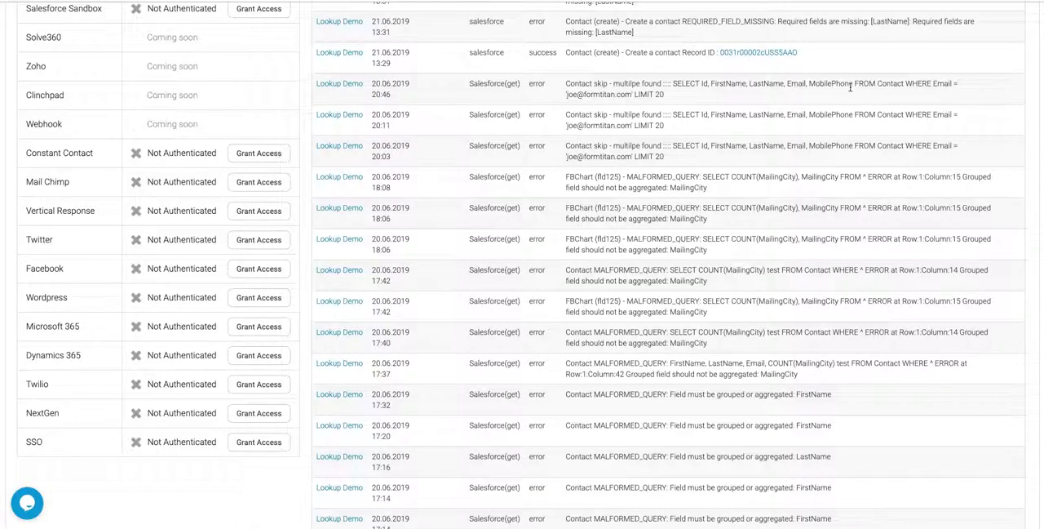
# - Refresh the push logs for the Lookup Demo form and open the Salesforce record from the newest contact push
pyautogui.scroll(5, 850, 86)
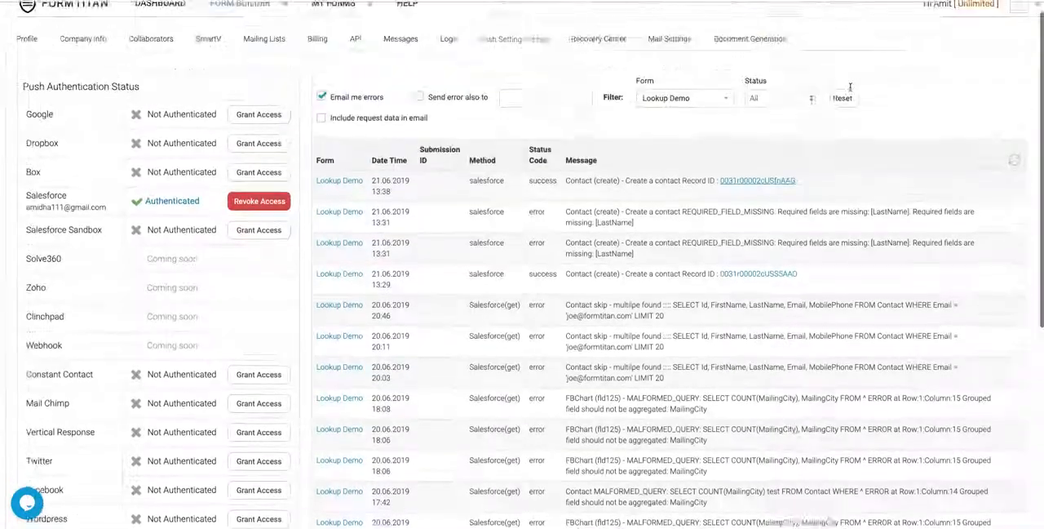
pyautogui.click(1014, 165)
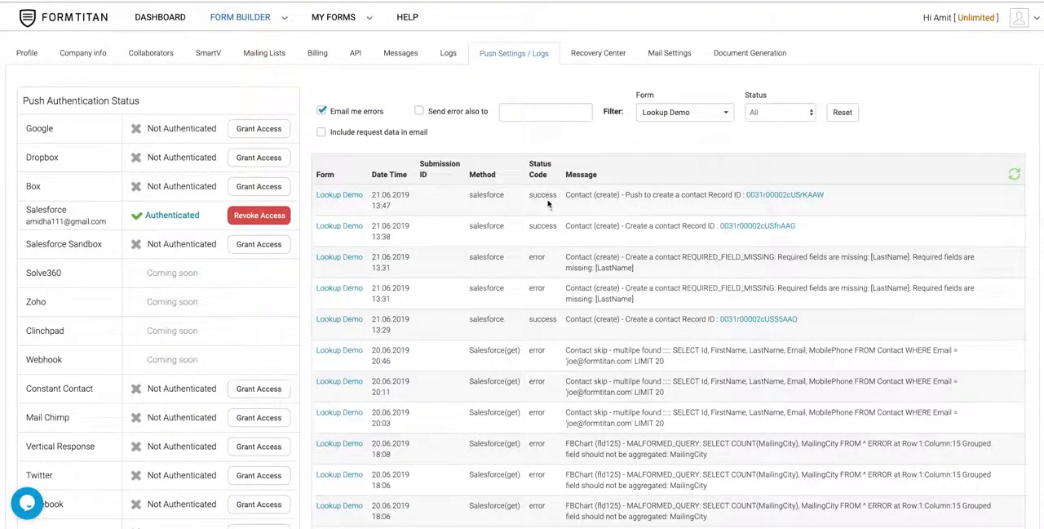
pyautogui.click(789, 196)
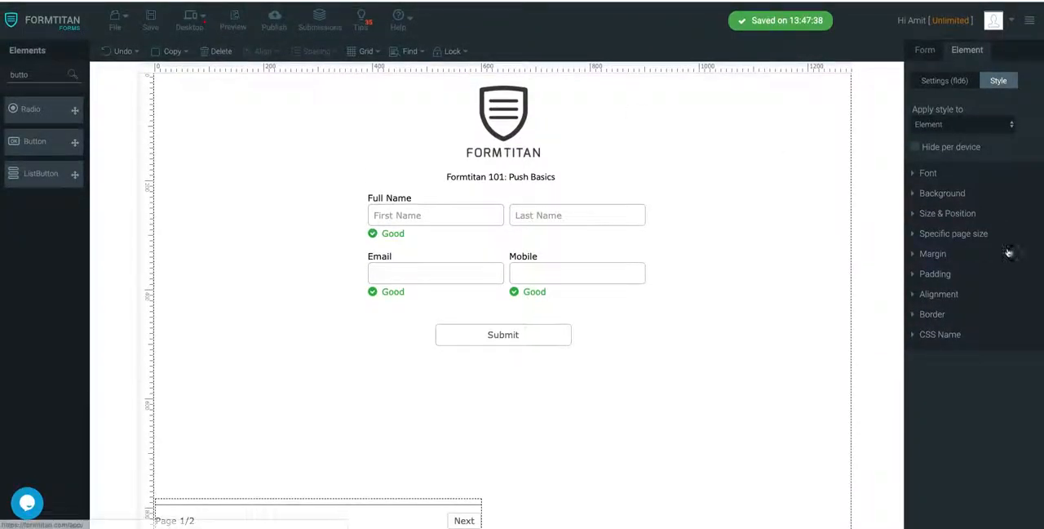
# - Return to the form editor and open the Contact (create) object's settings in the Salesforce push setup
pyautogui.click(944, 81)
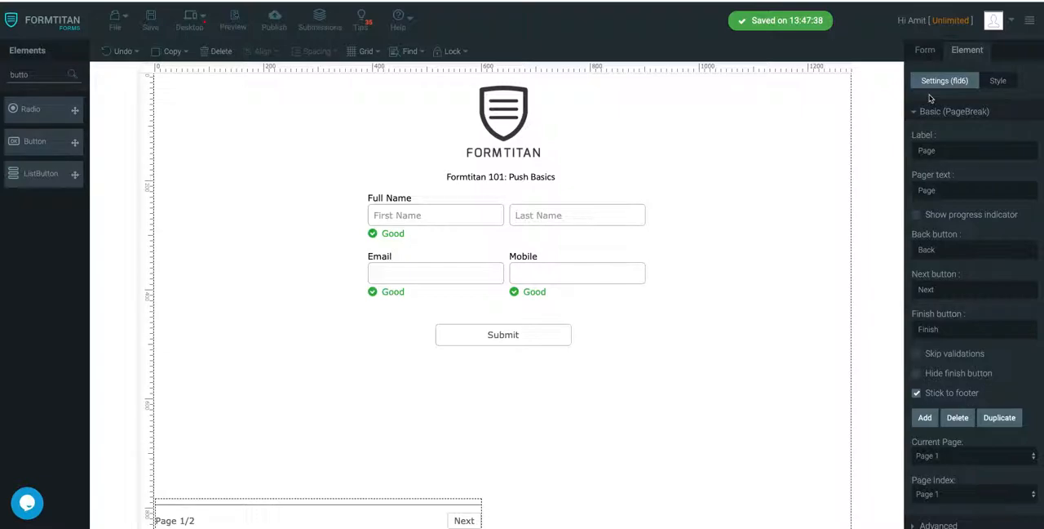
pyautogui.click(925, 118)
pyautogui.click(925, 51)
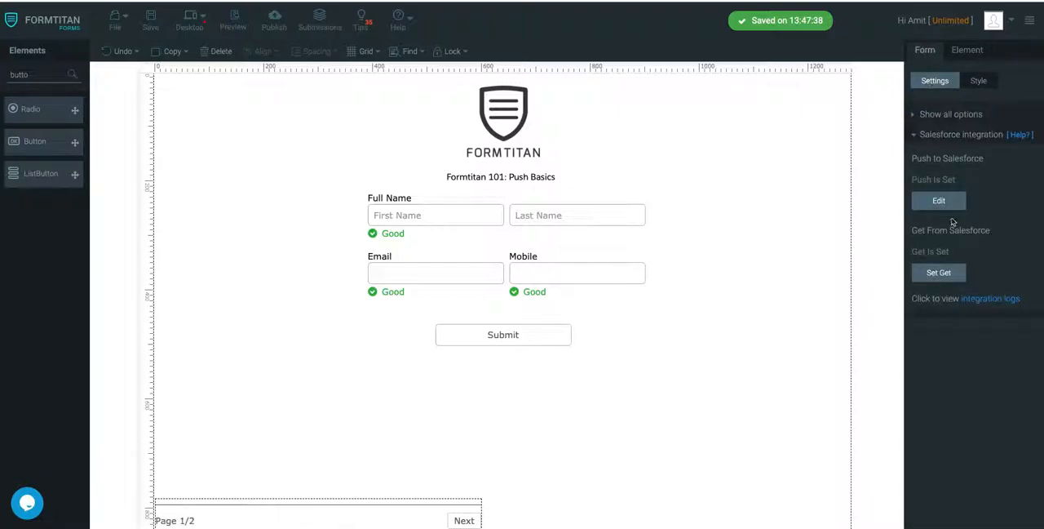
pyautogui.click(939, 201)
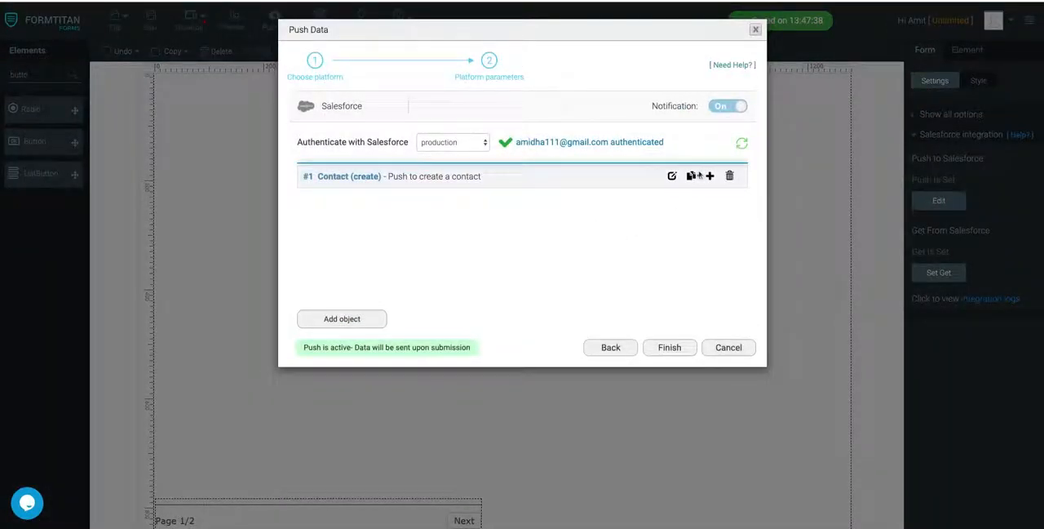
pyautogui.click(672, 177)
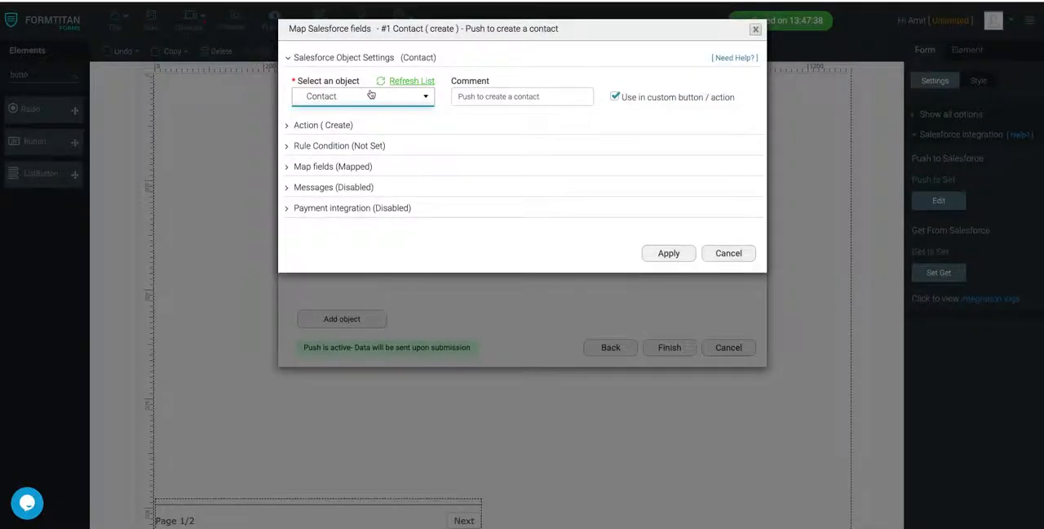